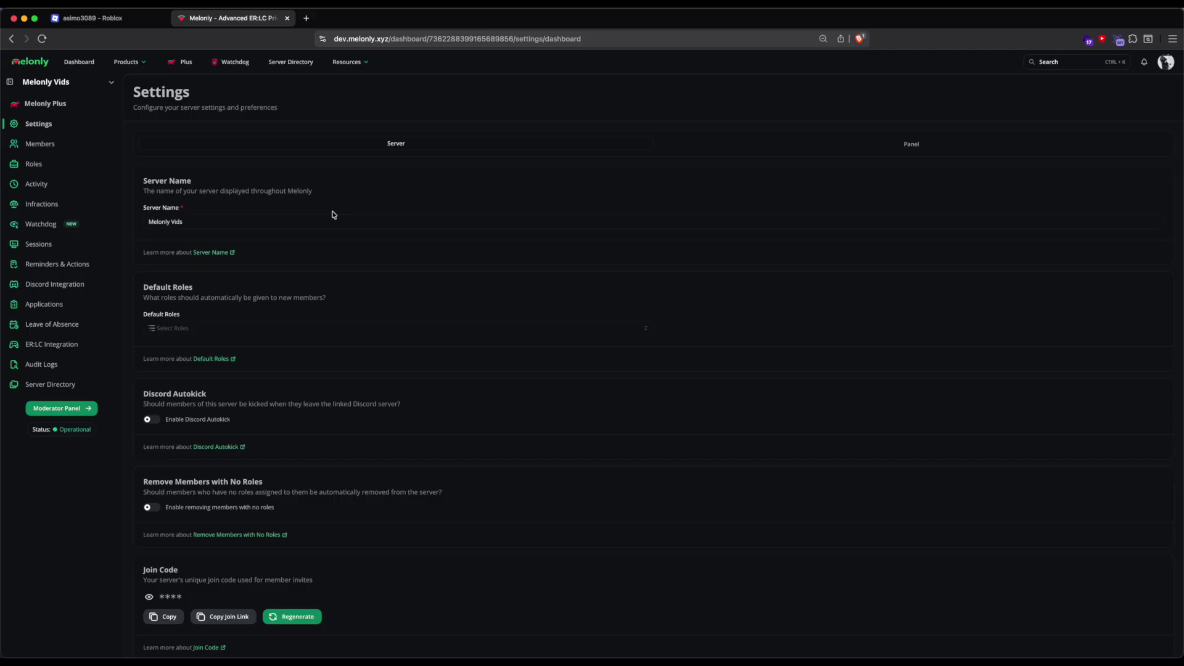
Go to the Discord Integration's verification settings and enable the Melonly Verification module.
click(56, 284)
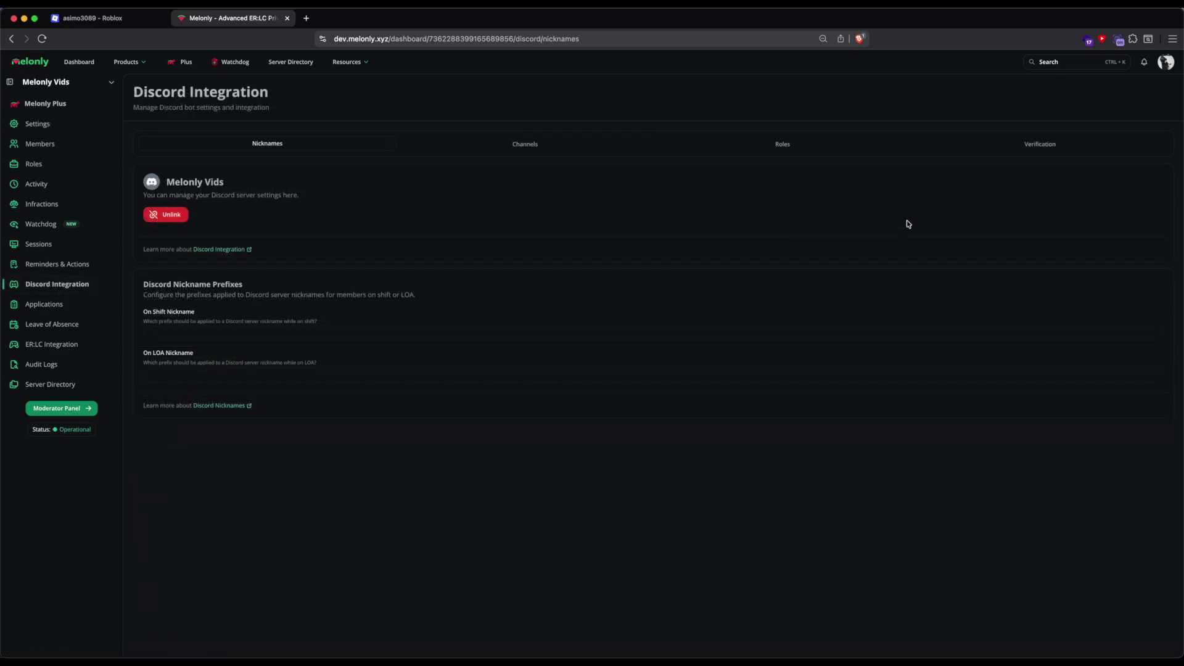
click(1040, 143)
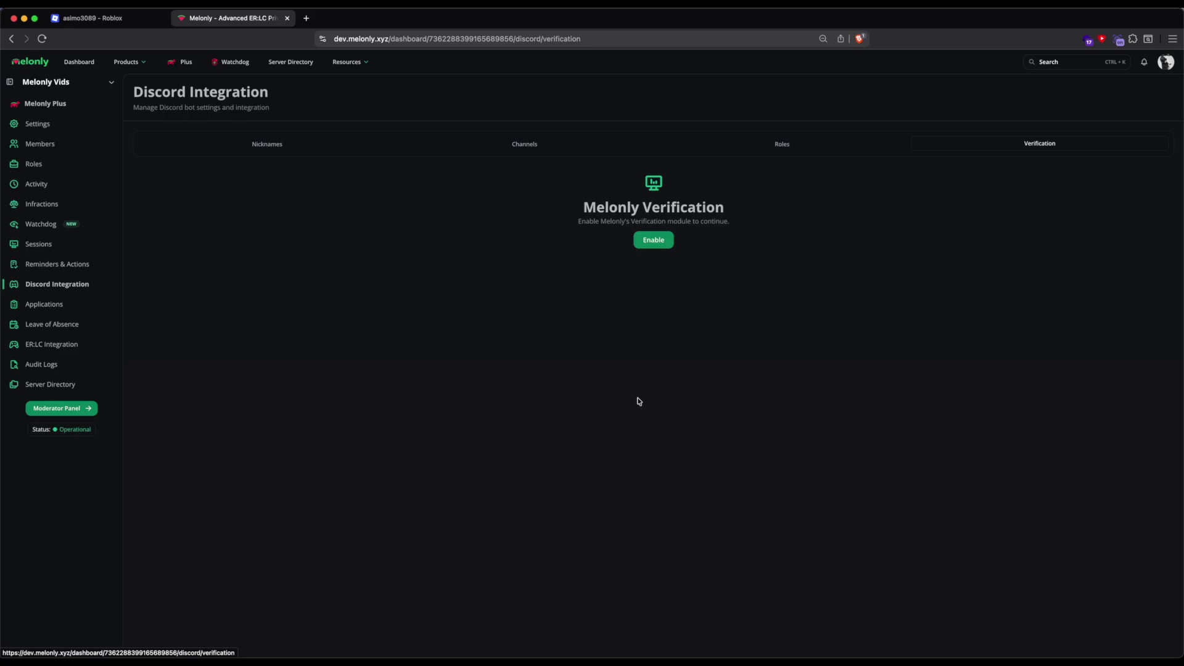
click(661, 243)
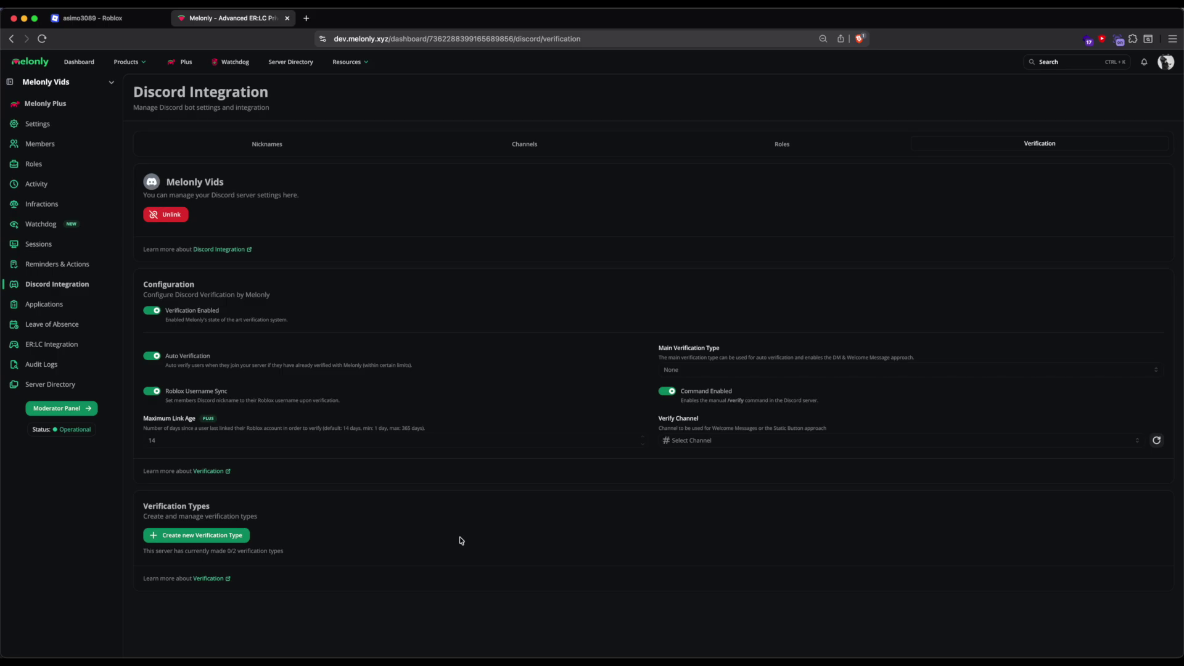
Start a new verification type and name it Verification.
click(196, 535)
click(517, 264)
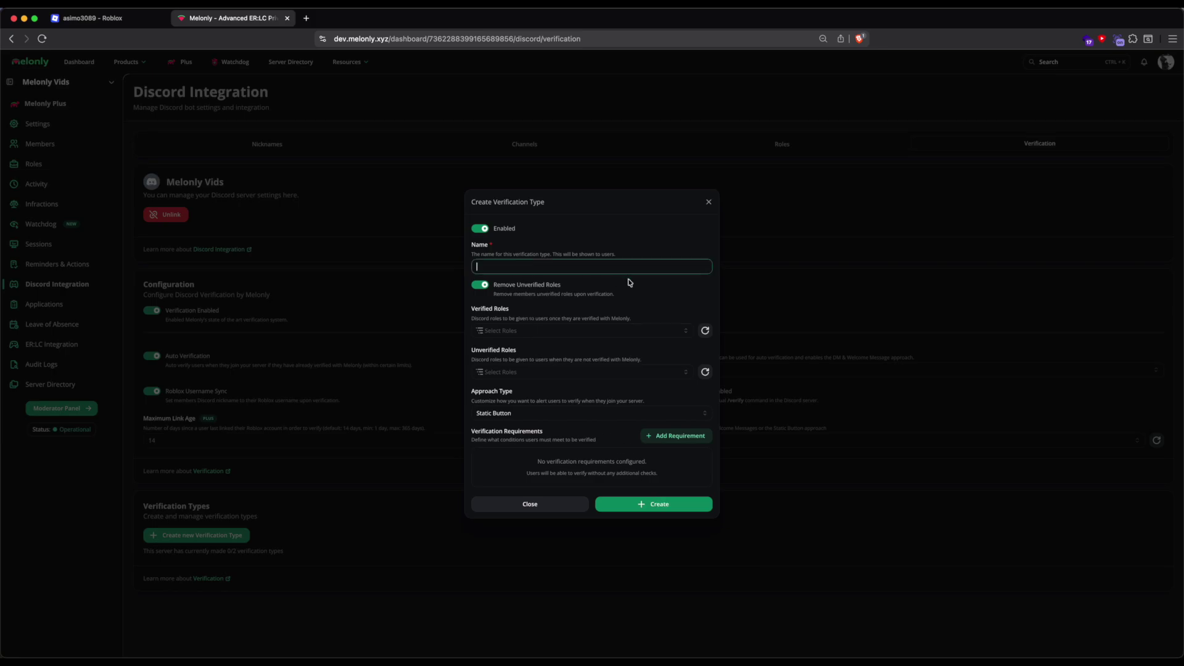
text(Verification)
click(584, 314)
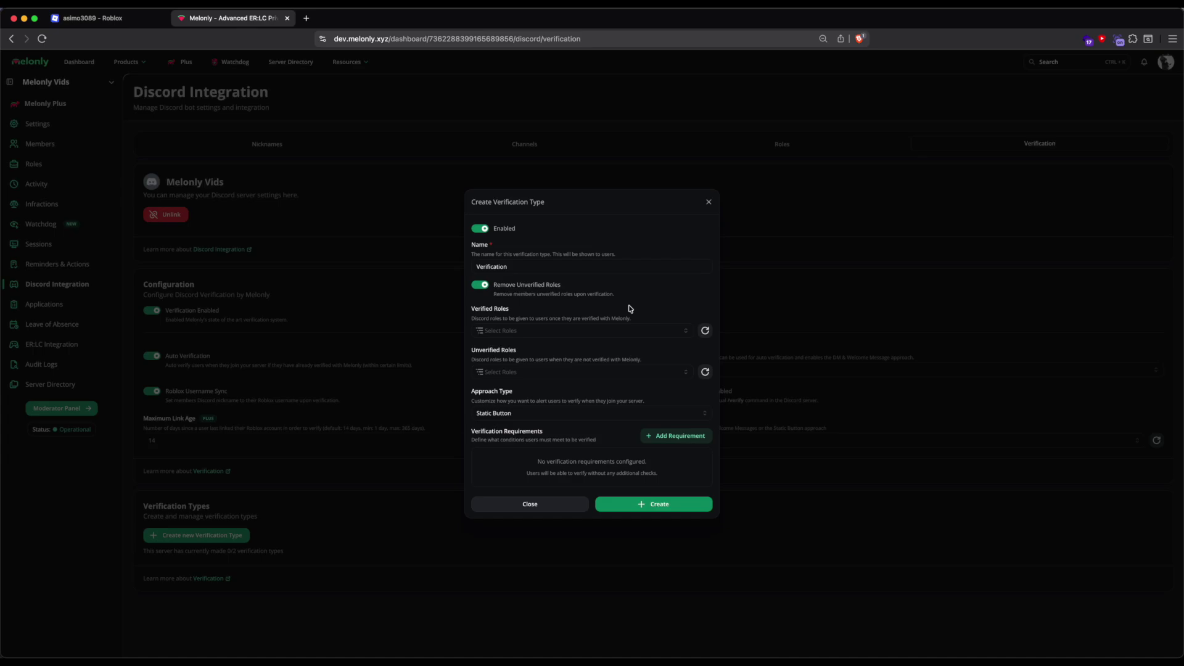
Refresh the Discord roles, then assign Verified as the verified role and Unverified as the unverified role.
click(704, 331)
click(651, 333)
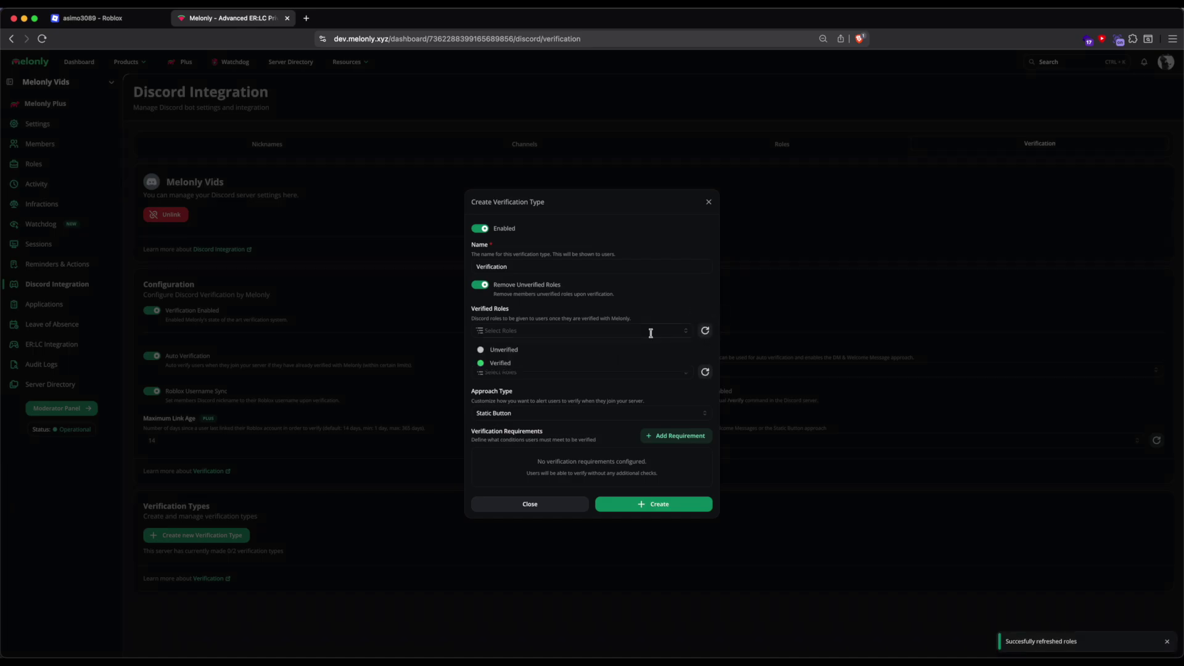
click(555, 359)
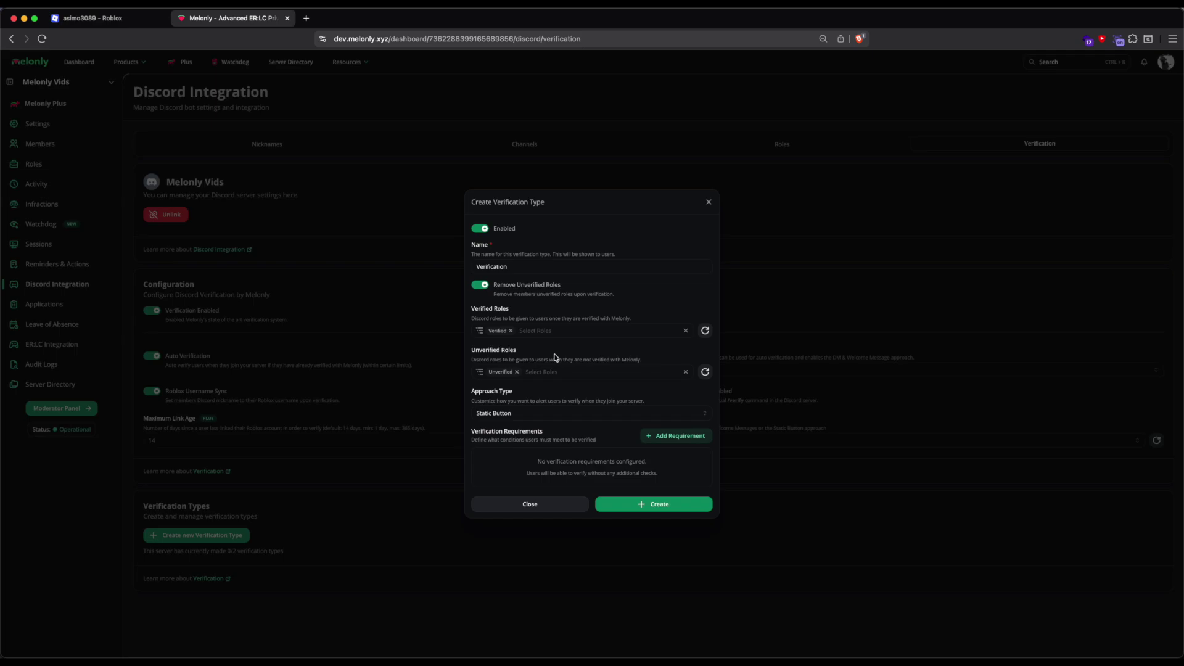
Try Slash Command as the approach type and return it to Static Button.
click(540, 414)
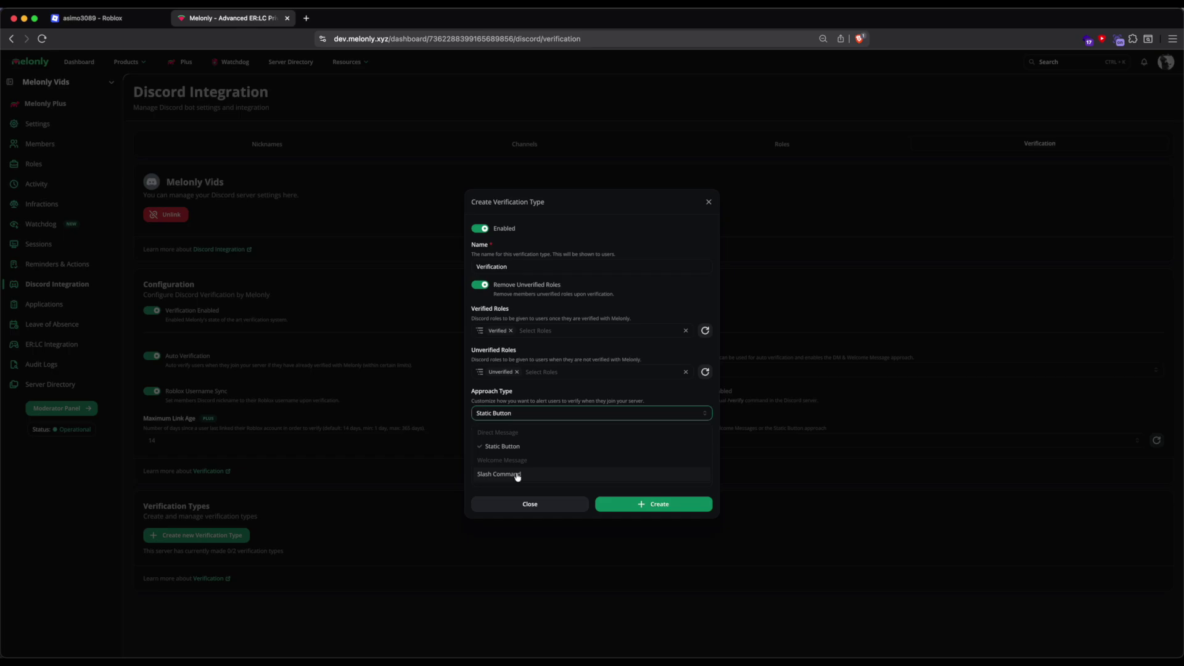
click(517, 476)
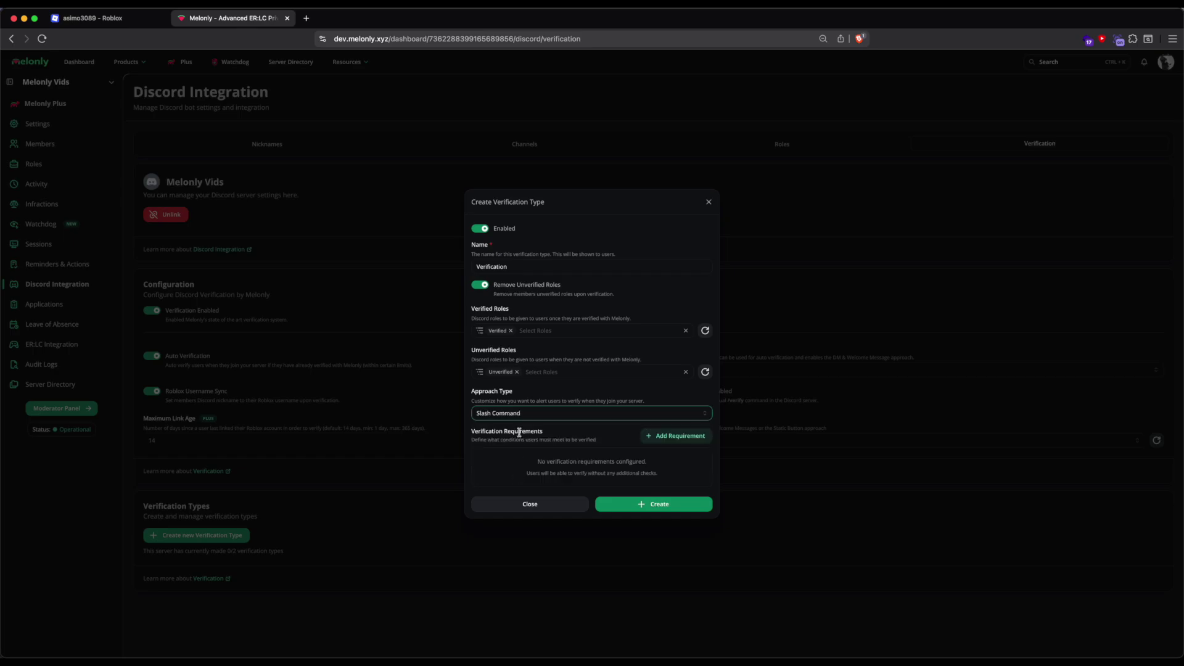
key(Down)
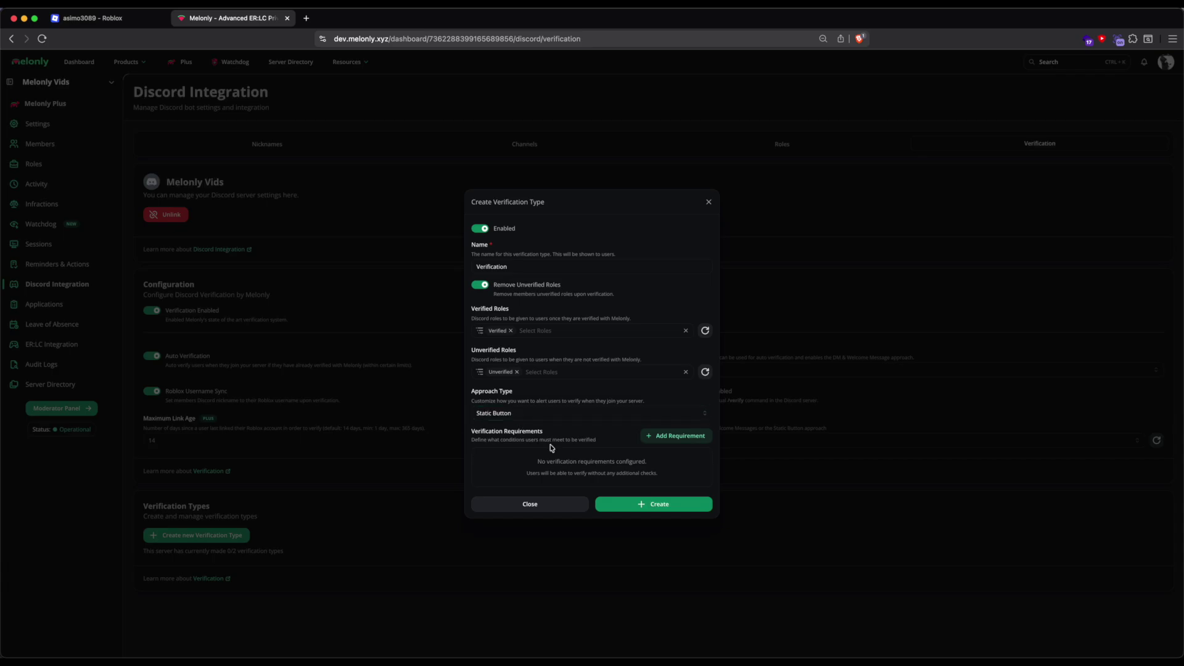
Try a Group Check requirement on the Melonly | Simplifying ER:LC group with an exact role, and discard it.
click(659, 436)
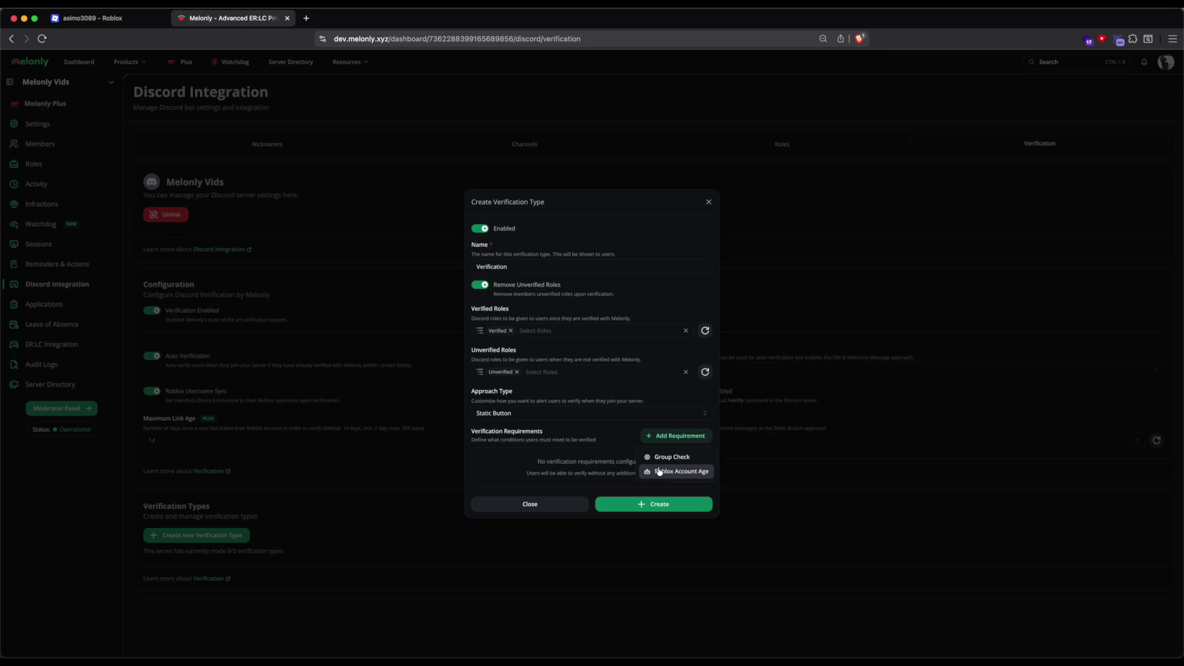
click(661, 457)
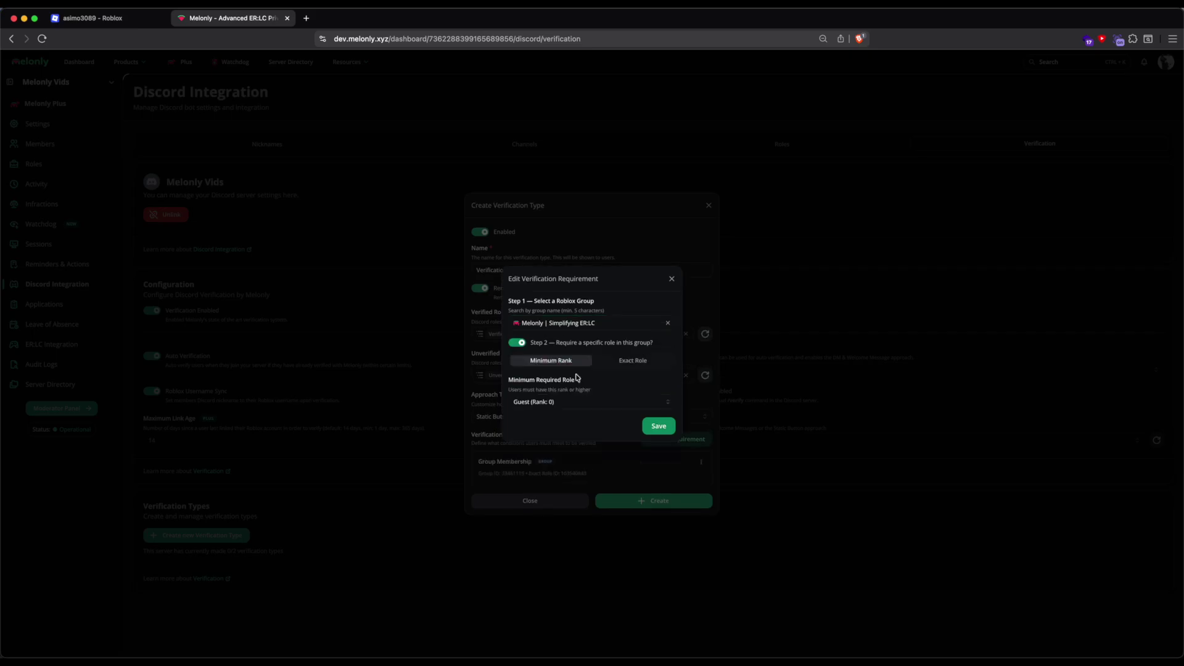
click(634, 362)
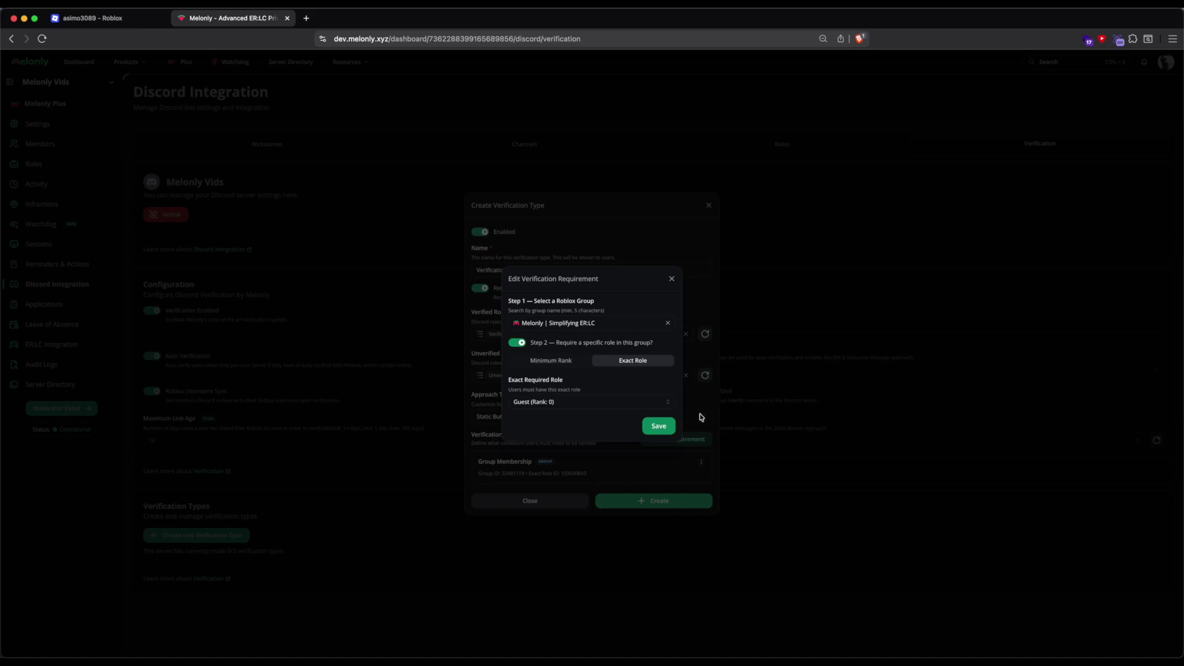
click(640, 481)
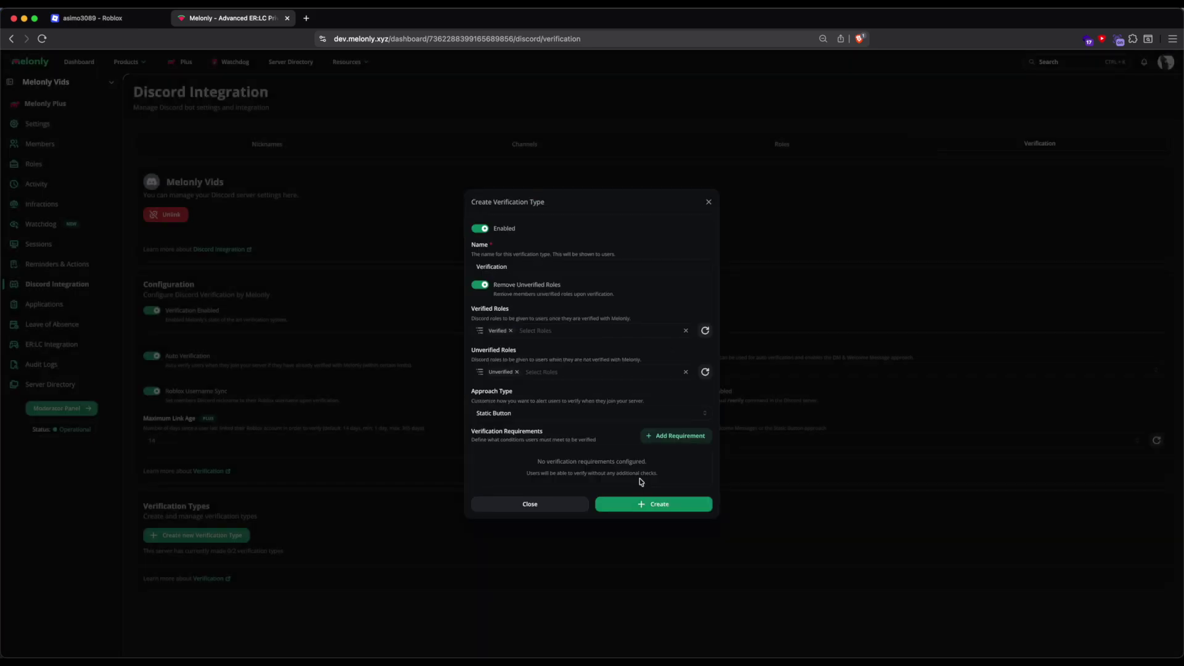
Create the verification type and set the server's verify channel to verifications.
click(641, 506)
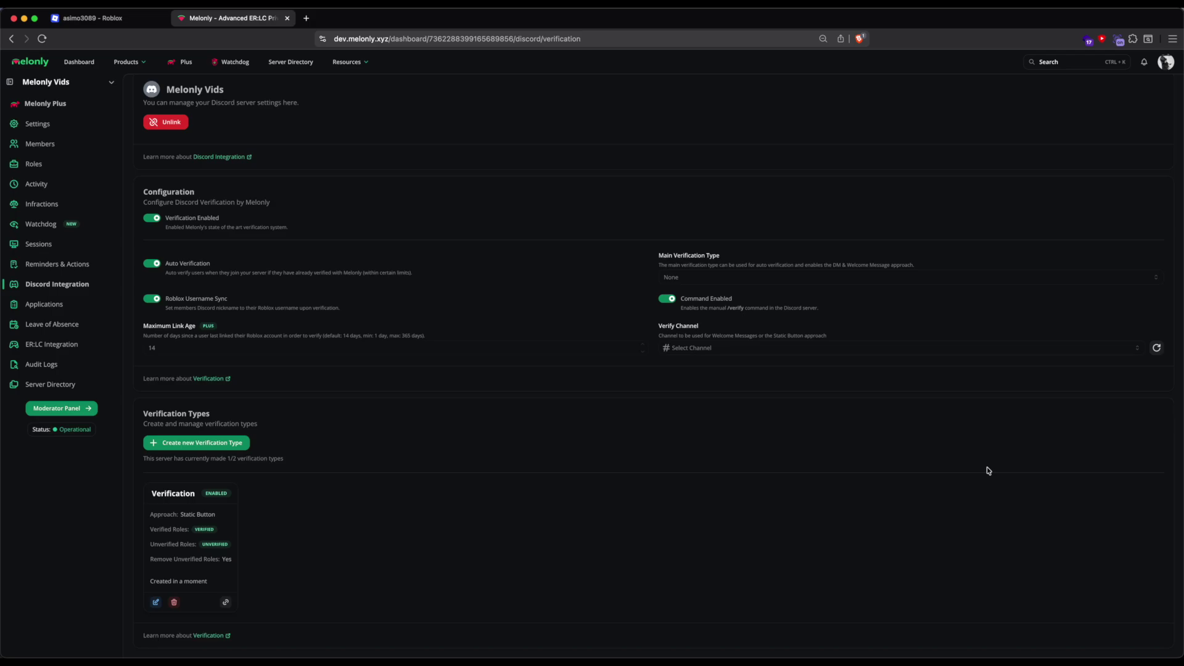
click(1136, 383)
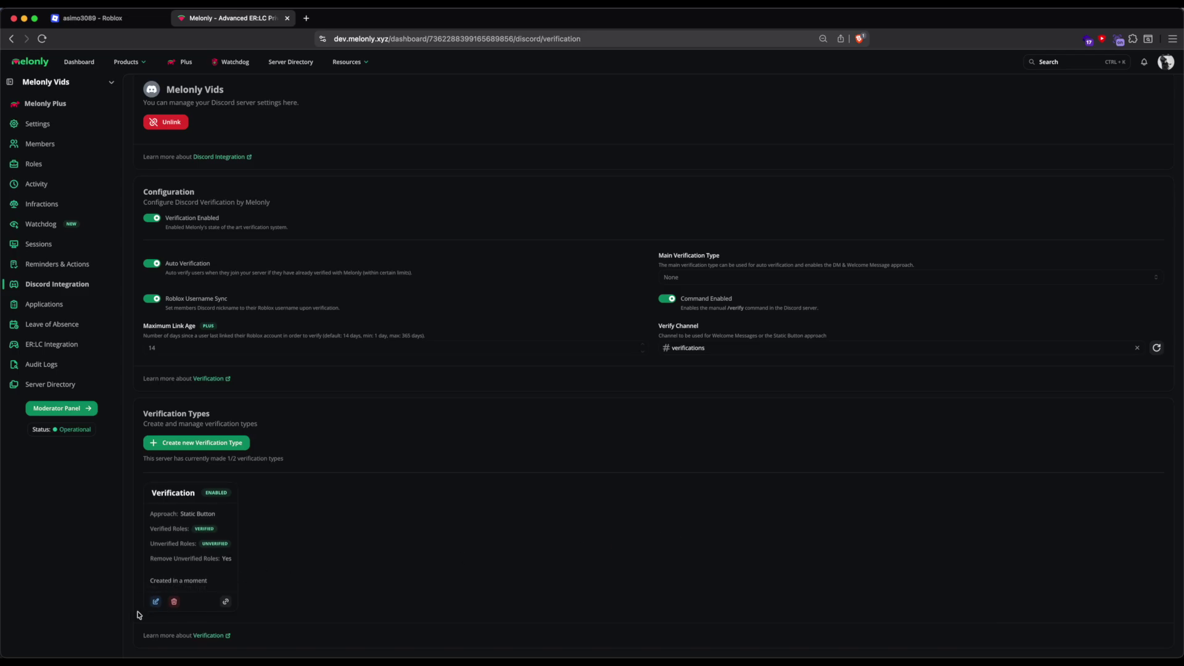
Open the Verification type for editing and send its static button message to the verify channel.
click(156, 602)
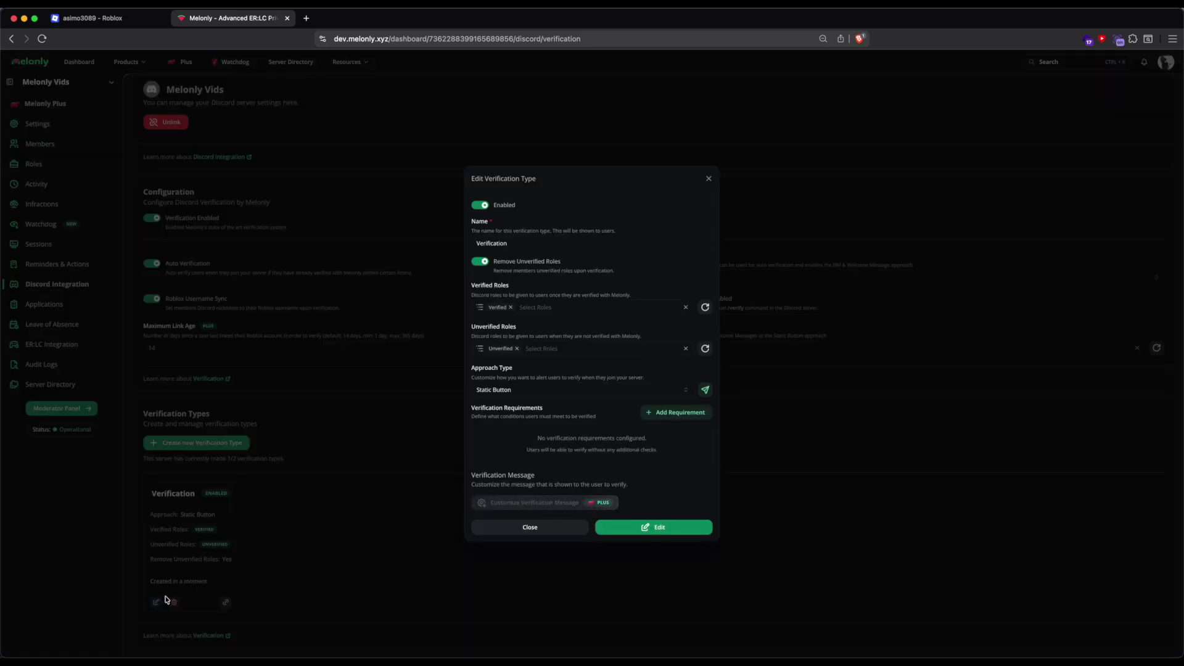
click(709, 390)
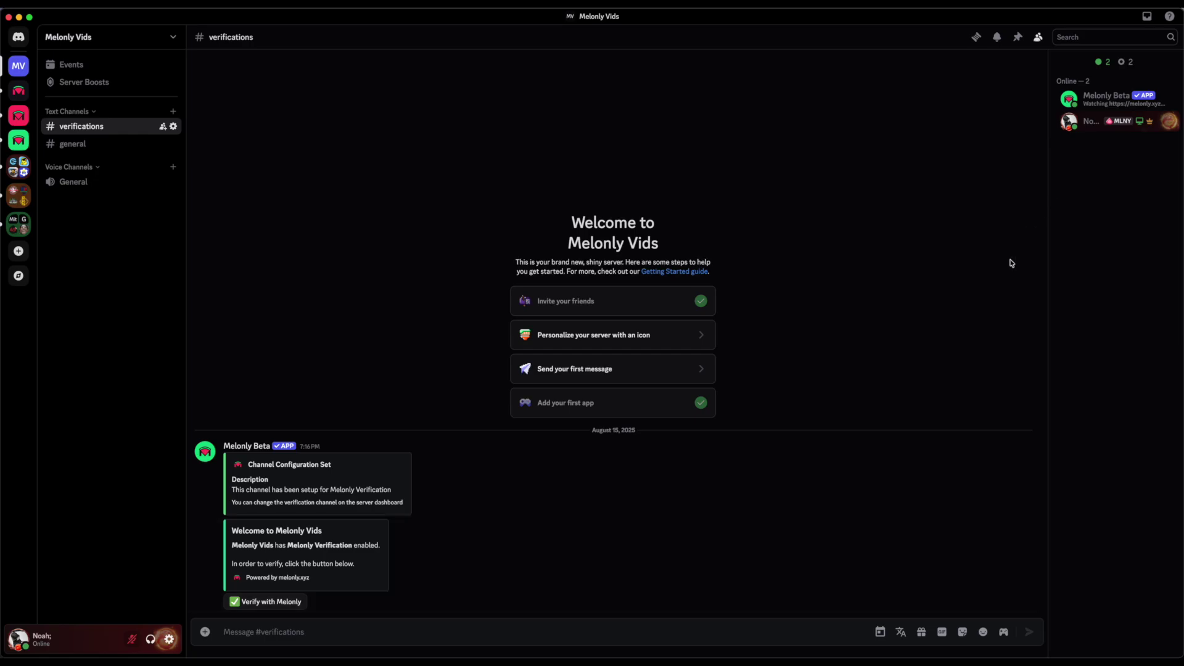
Switch to Discord, check the member's own profile for roles, and verify with Melonly in the verifications channel.
click(1124, 128)
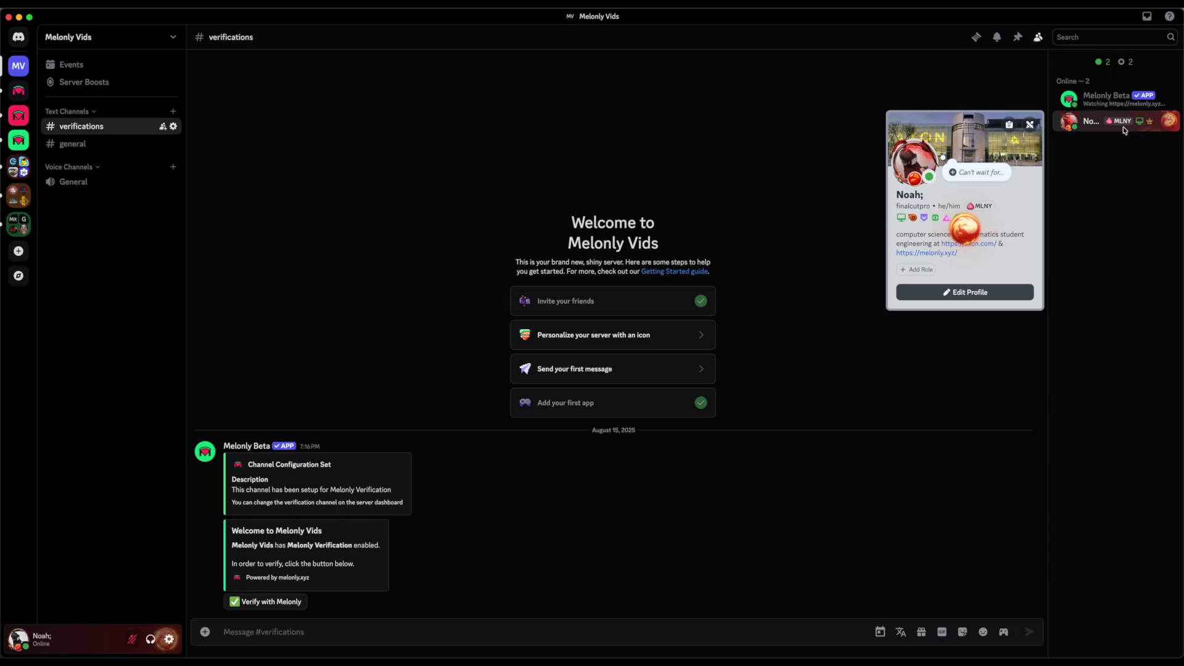
click(1123, 128)
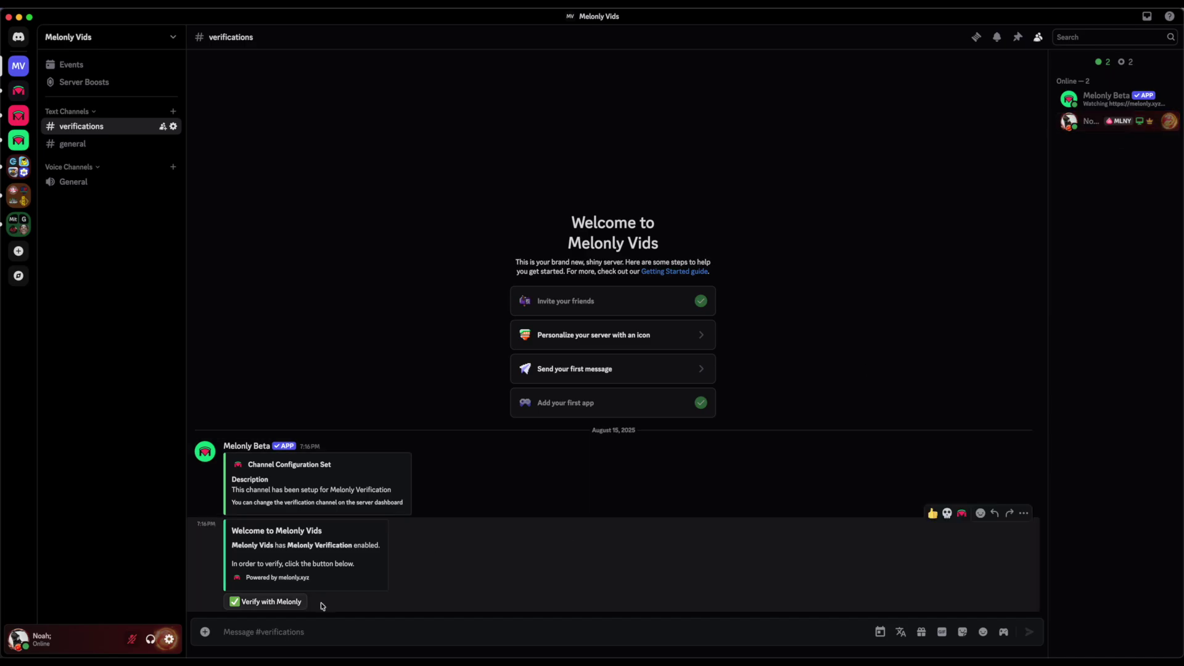
click(289, 603)
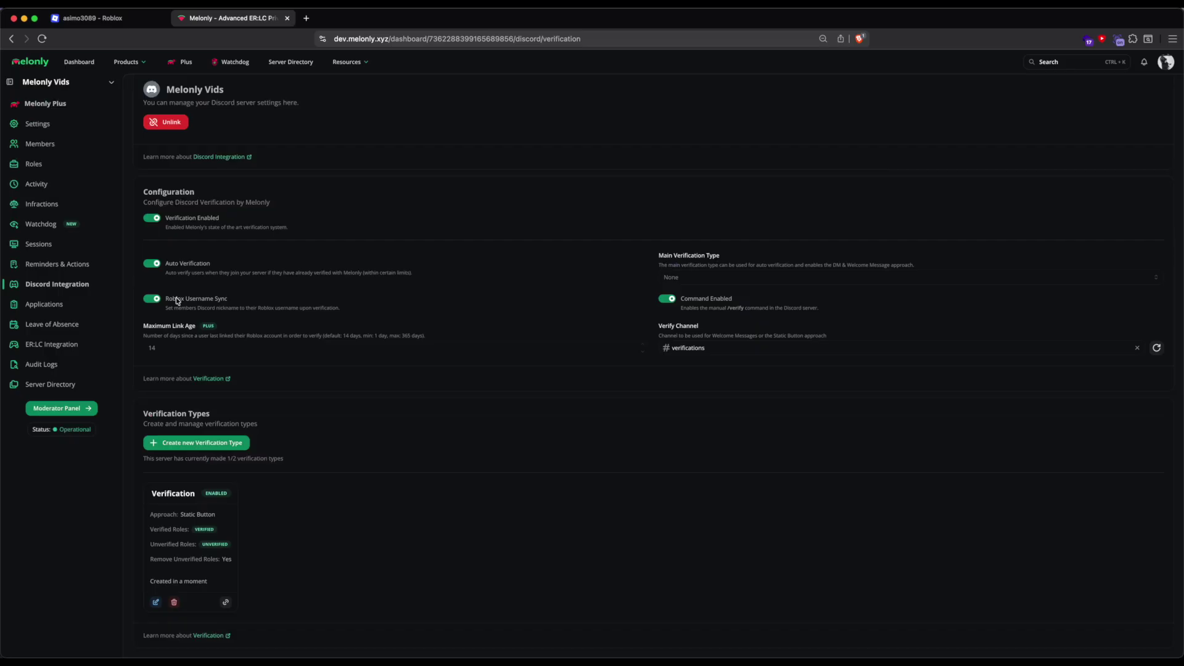
Back on the Melonly dashboard, toggle Roblox Username Sync off and on, and review the Verification type's approach options.
click(152, 300)
click(153, 299)
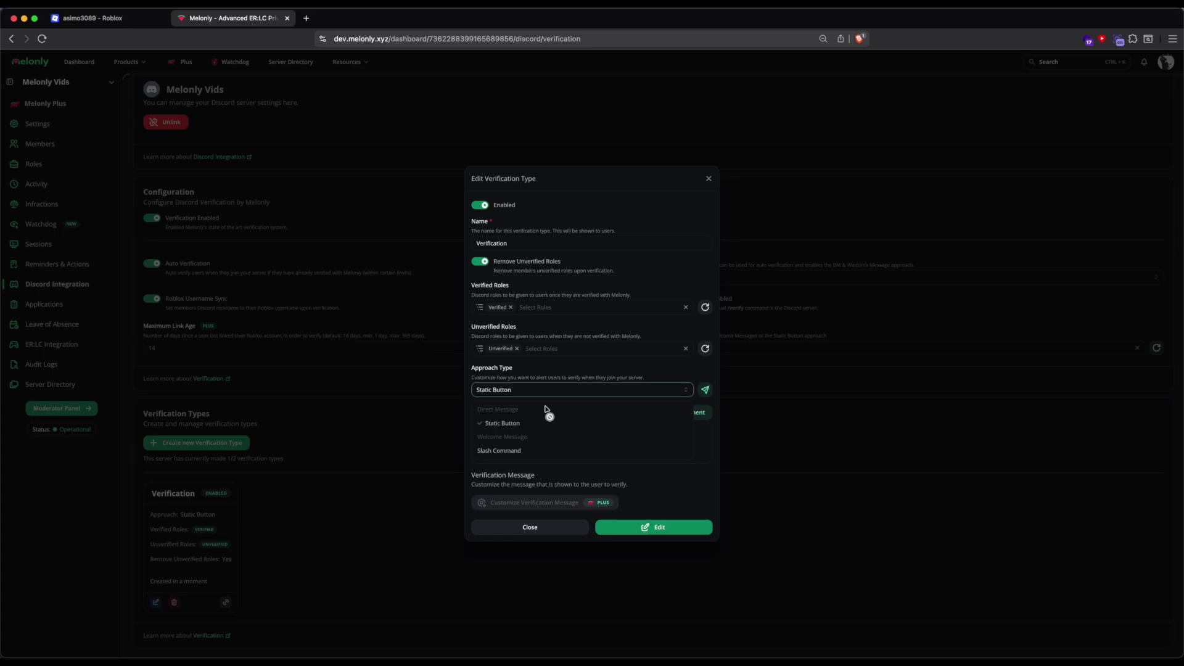
click(615, 362)
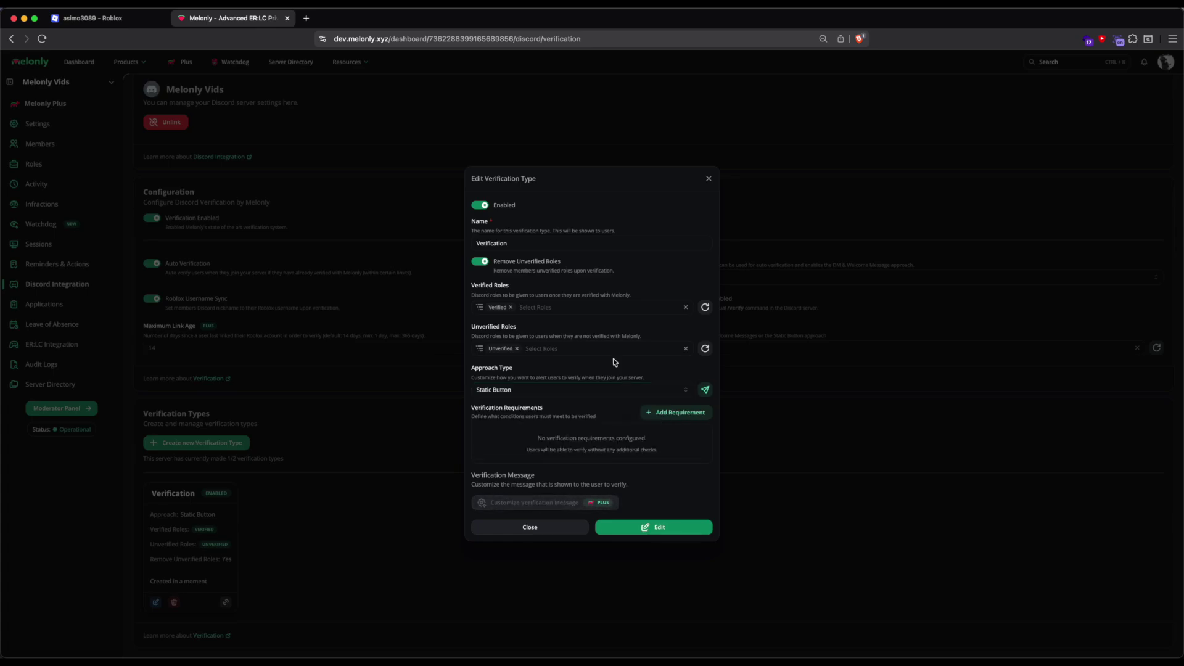
click(734, 325)
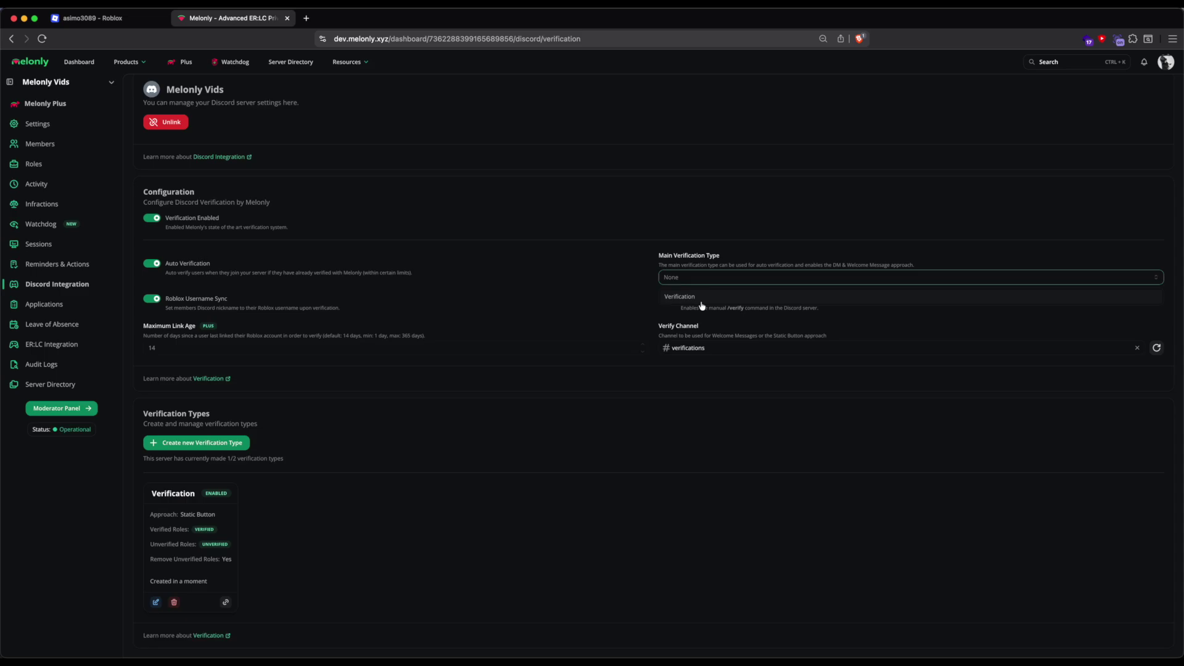
Save Verification as the main verification type and review the approach types offered for it.
click(701, 297)
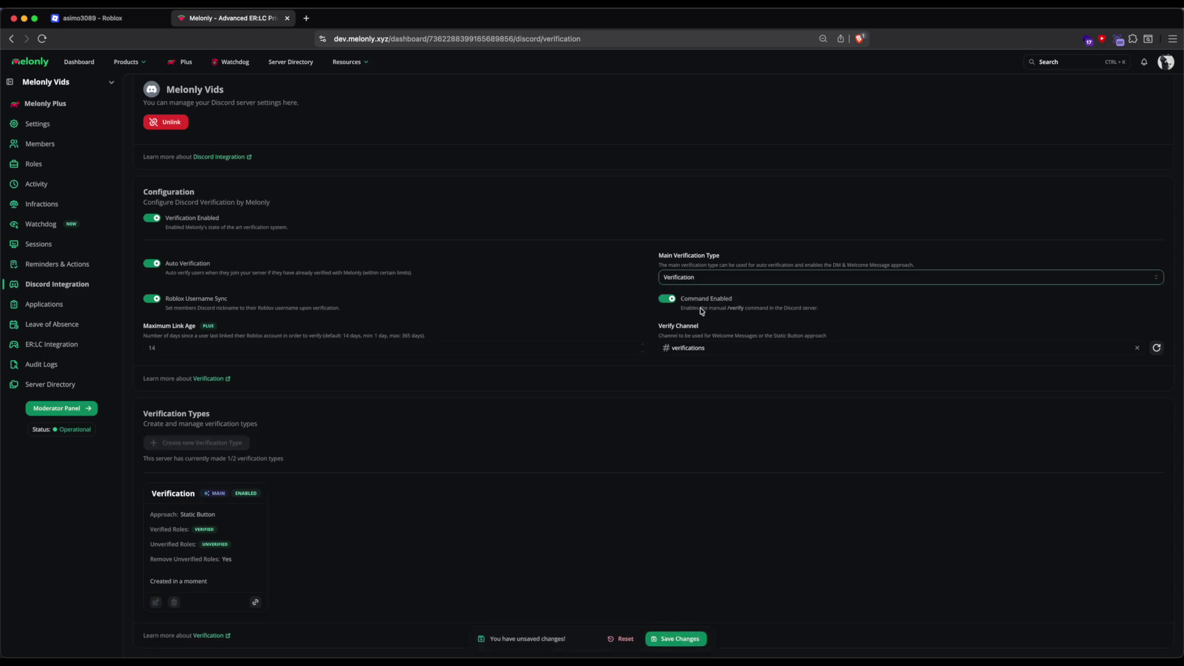
click(156, 602)
click(581, 390)
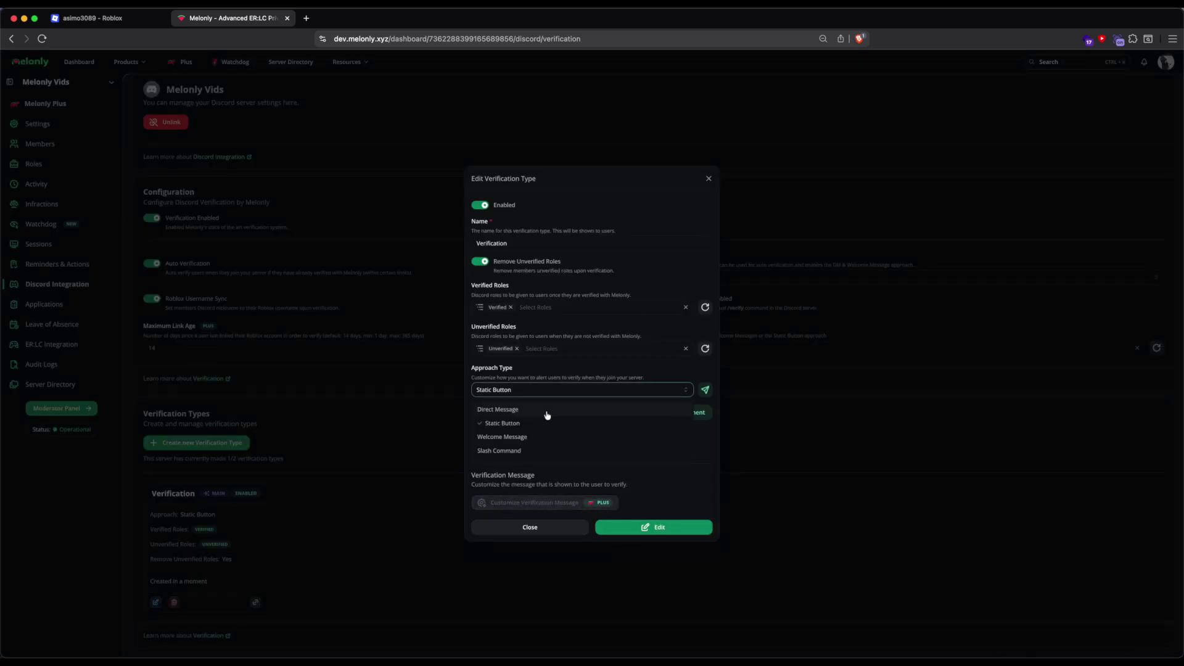
click(196, 288)
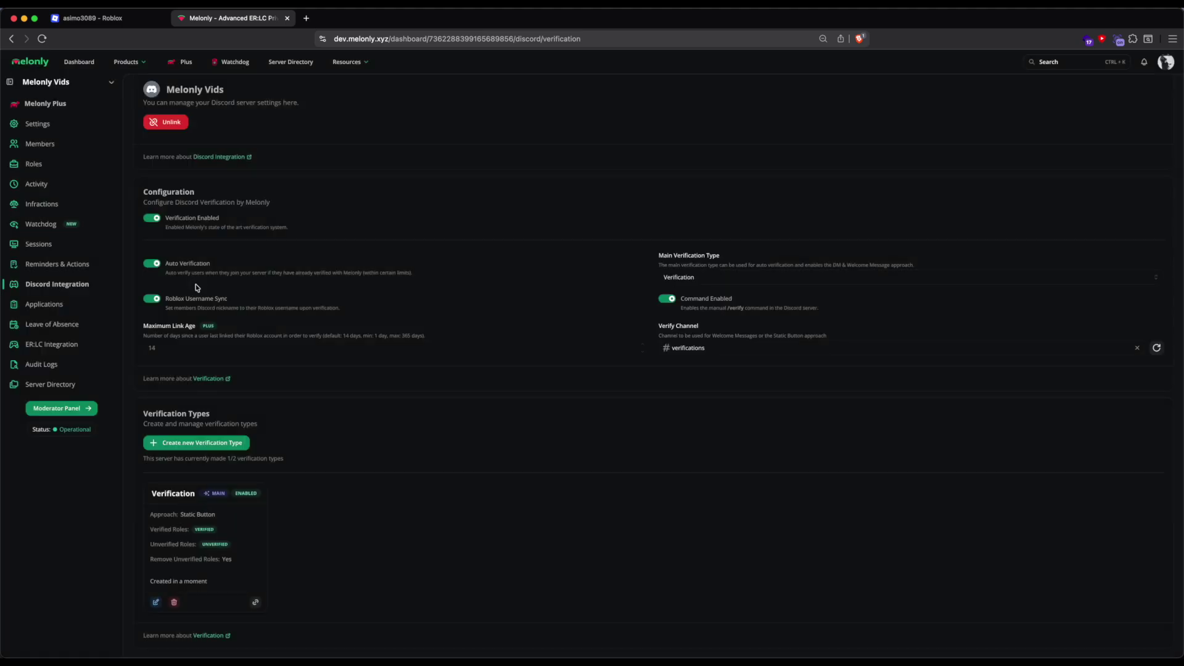